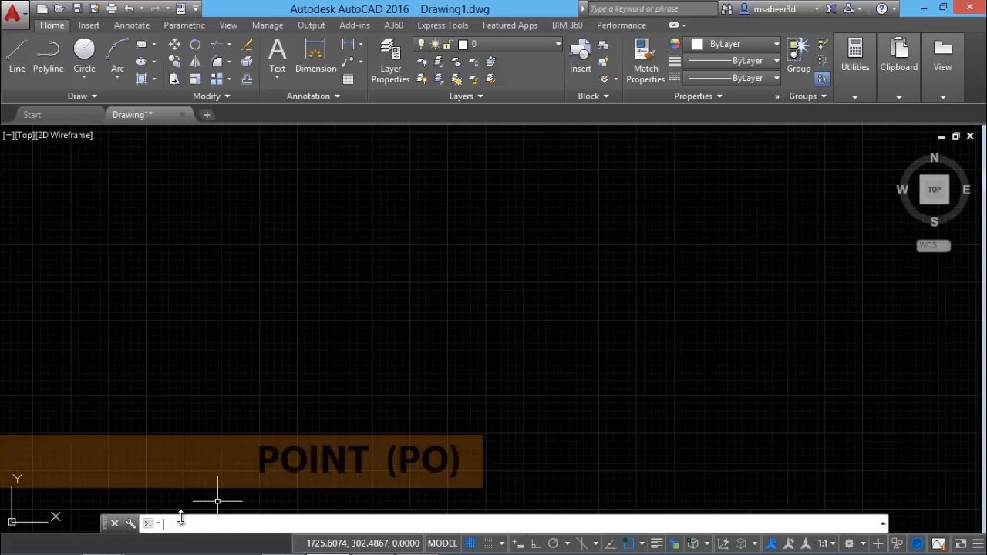
Place three separate single points freehand in the empty drawing with the Point command
{"action": "type", "text": "po"}
{"action": "key", "text": "Return"}
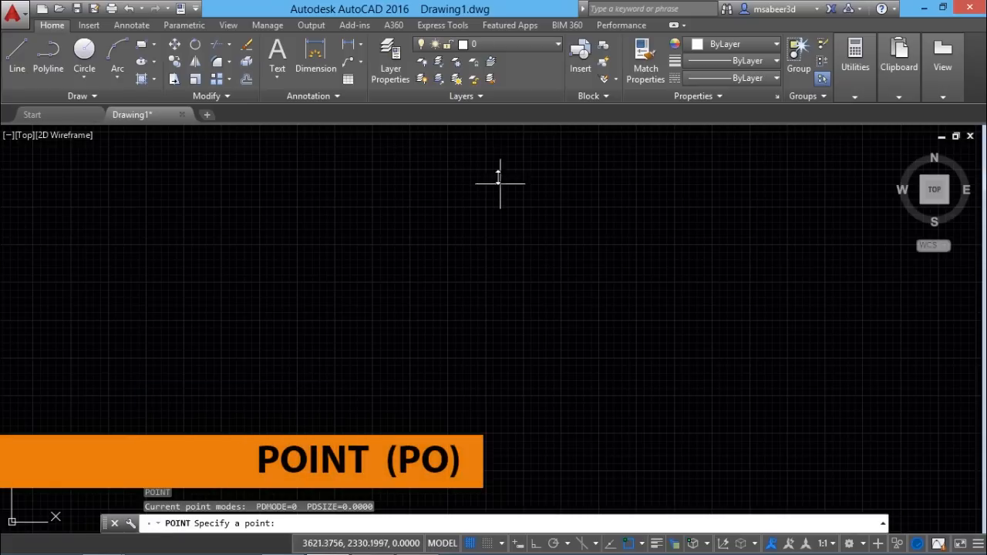
{"action": "left_click", "coordinate": [231, 404]}
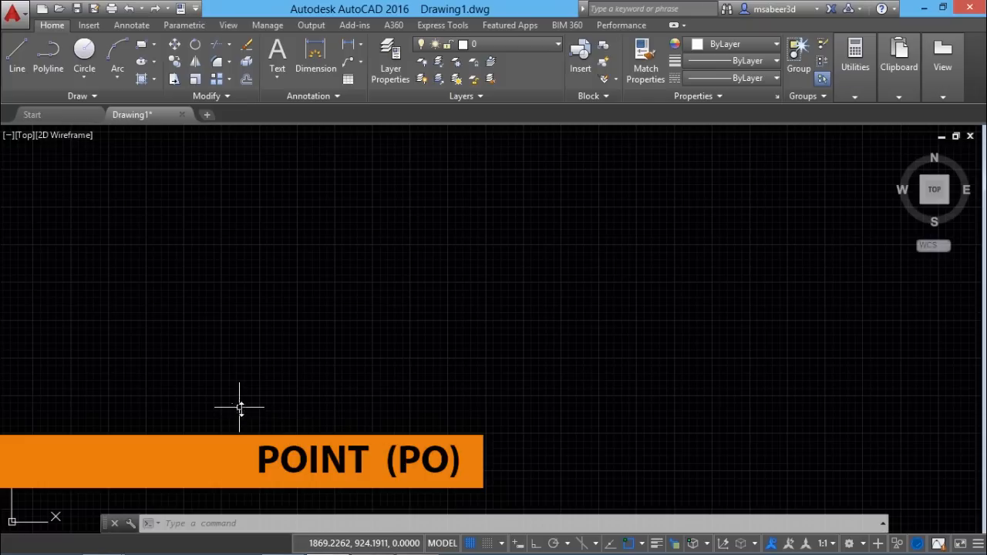
{"action": "right_click", "coordinate": [329, 250]}
{"action": "left_click", "coordinate": [378, 259]}
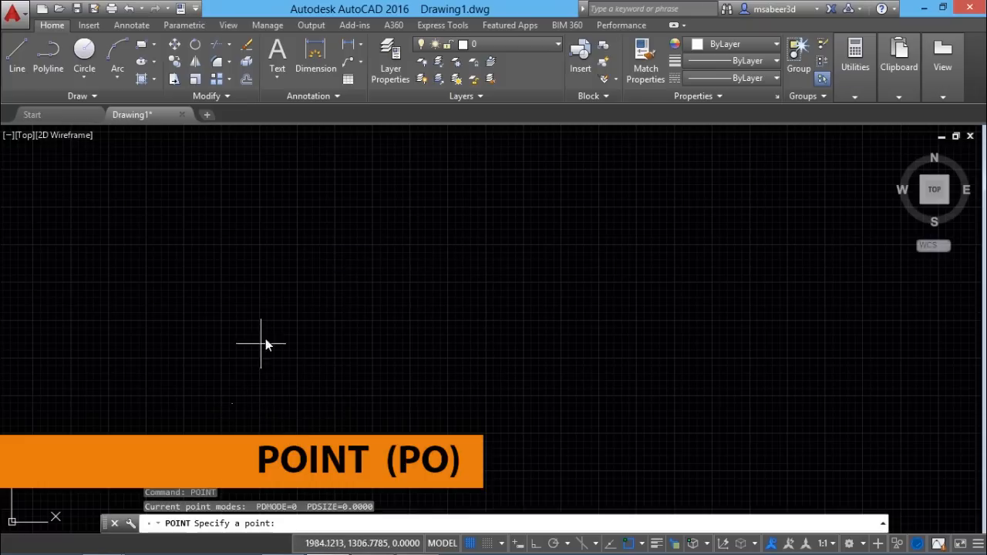
{"action": "right_click", "coordinate": [424, 260]}
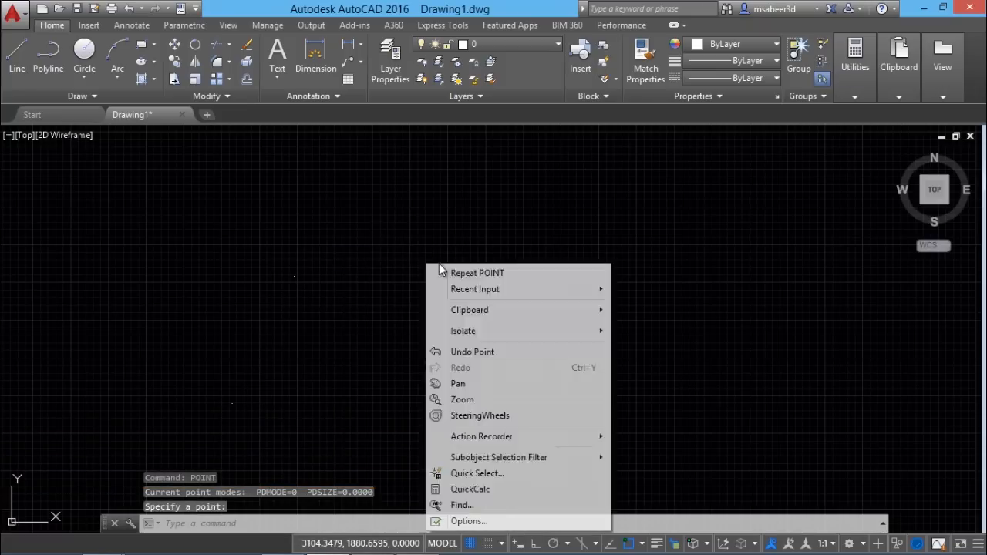
{"action": "left_click", "coordinate": [479, 270]}
{"action": "left_click", "coordinate": [442, 254]}
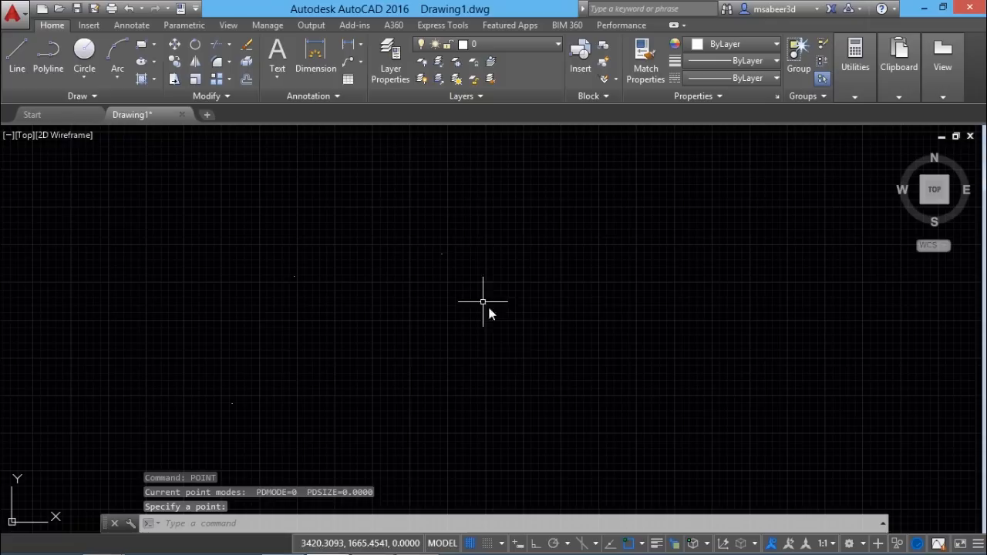
Place two more single points to the east of the first three and turn off the grid display
{"action": "right_click", "coordinate": [544, 376]}
{"action": "left_click", "coordinate": [609, 107]}
{"action": "left_click", "coordinate": [459, 384]}
{"action": "right_click", "coordinate": [640, 237]}
{"action": "left_click", "coordinate": [649, 243]}
{"action": "left_click", "coordinate": [646, 297]}
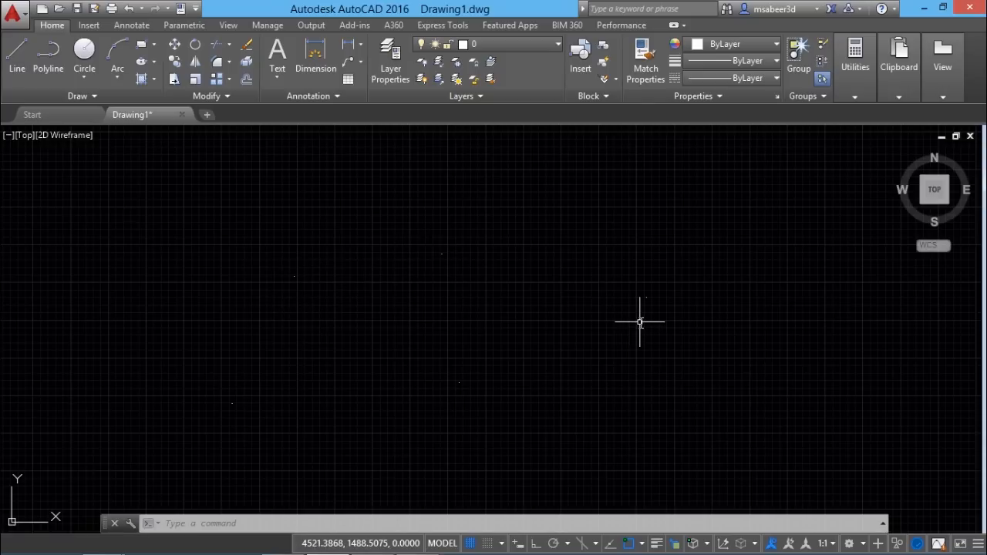
{"action": "left_click", "coordinate": [472, 544]}
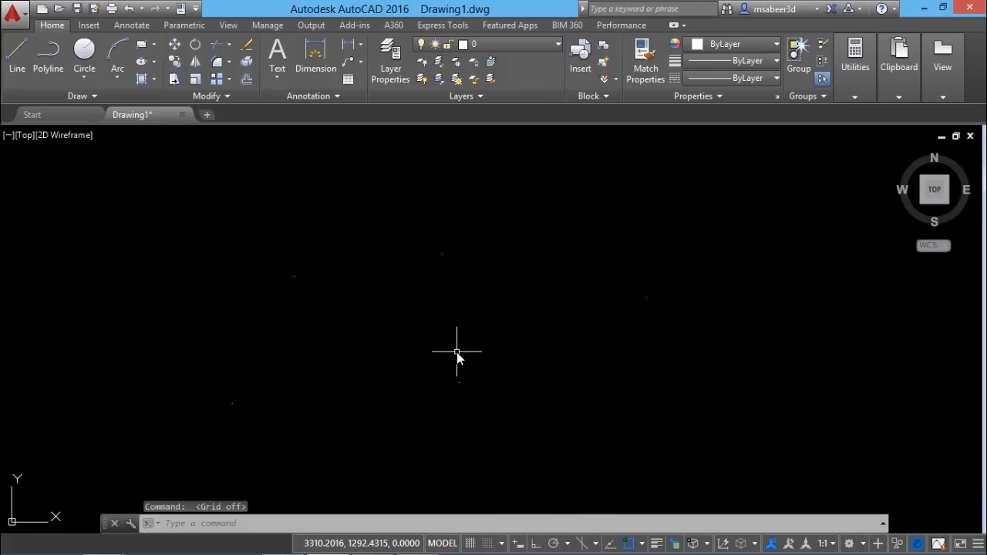
Open the point style settings with DDPTYPE and change the point marker to a plain X
{"action": "left_click", "coordinate": [176, 525]}
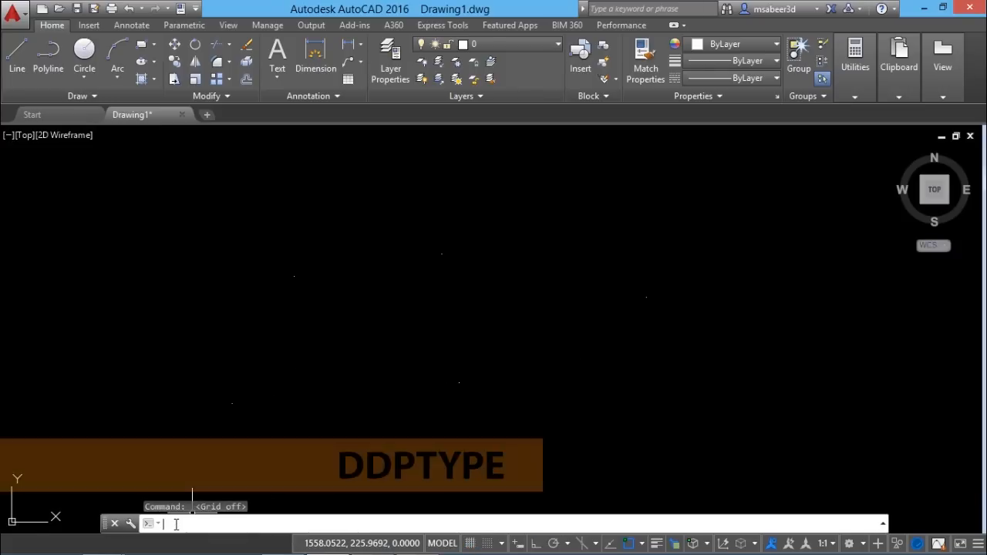
{"action": "key", "text": "Escape"}
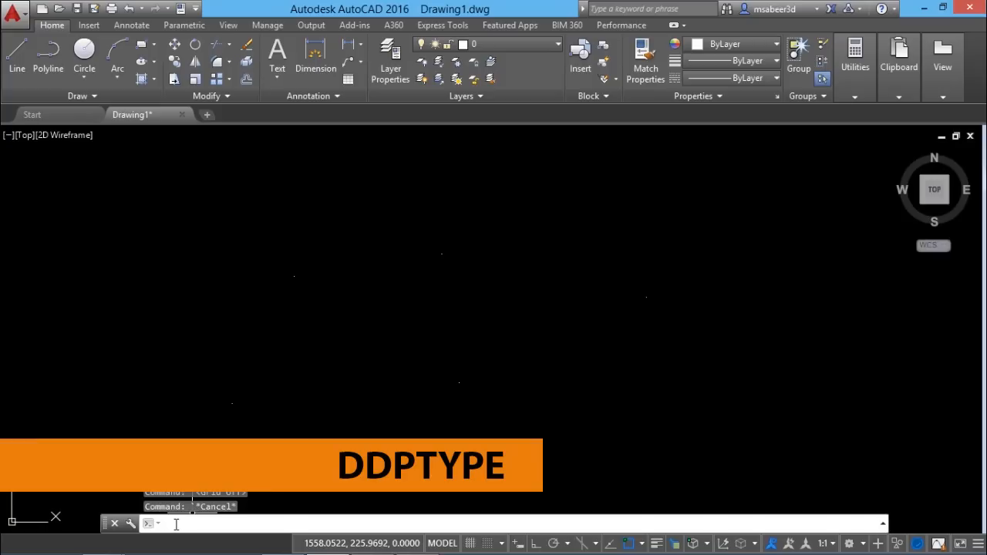
{"action": "type", "text": "ddptype"}
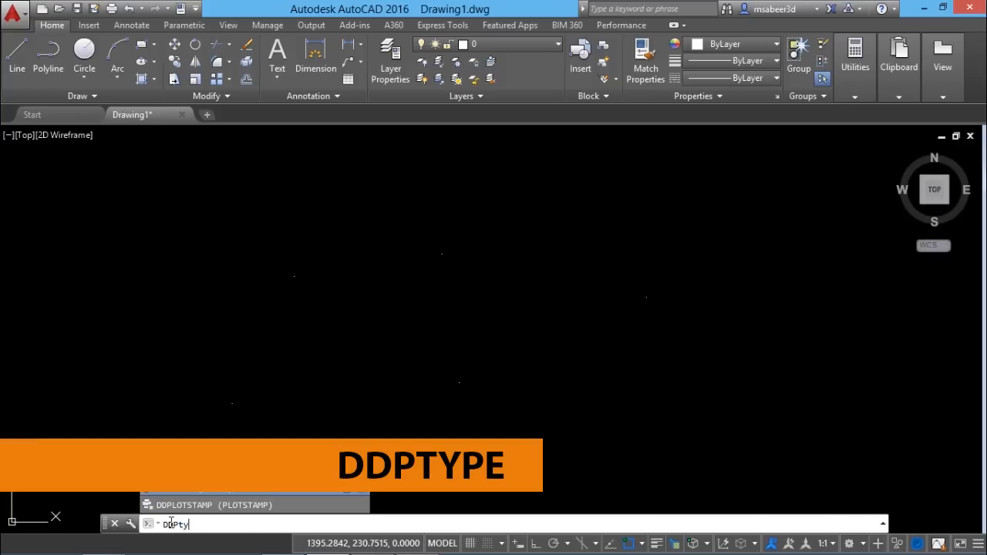
{"action": "key", "text": "Return"}
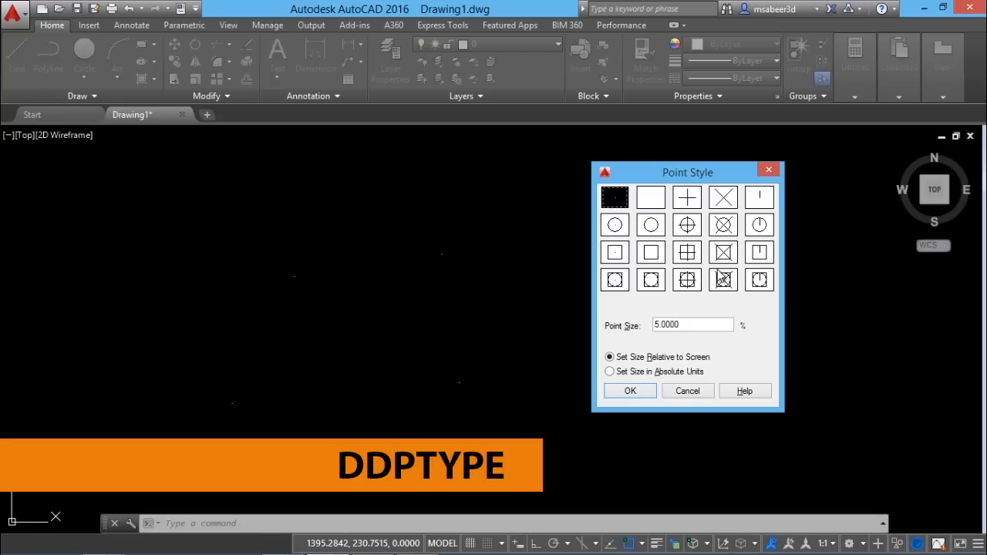
{"action": "left_click", "coordinate": [724, 198]}
{"action": "left_click", "coordinate": [631, 390]}
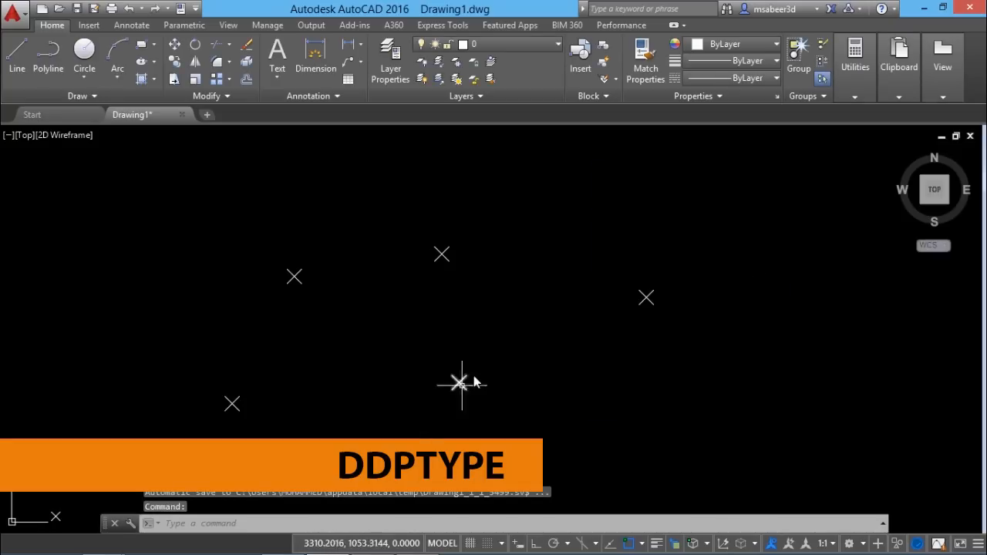
Change the point style to the circle with an X through it
{"action": "key", "text": "Return"}
{"action": "left_click", "coordinate": [724, 225]}
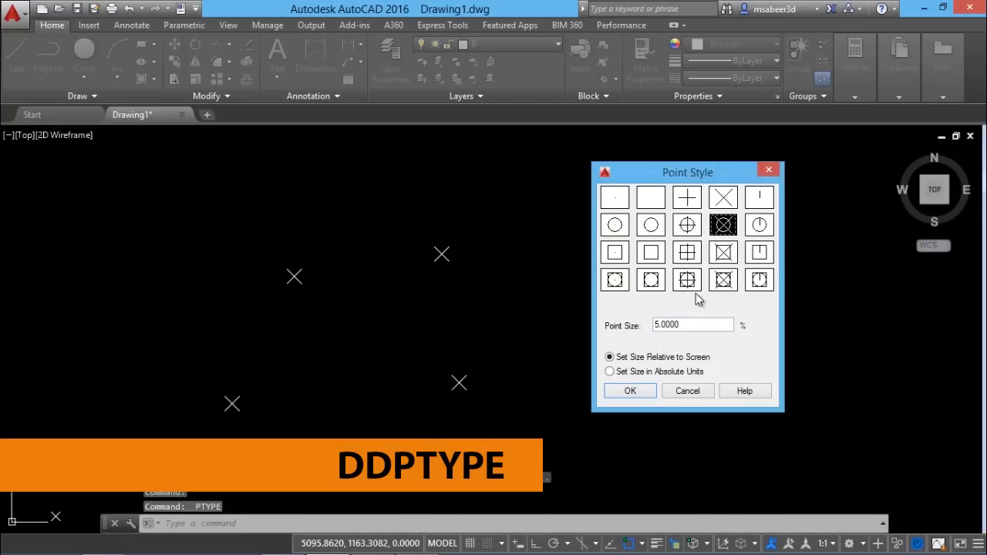
{"action": "left_click", "coordinate": [634, 393]}
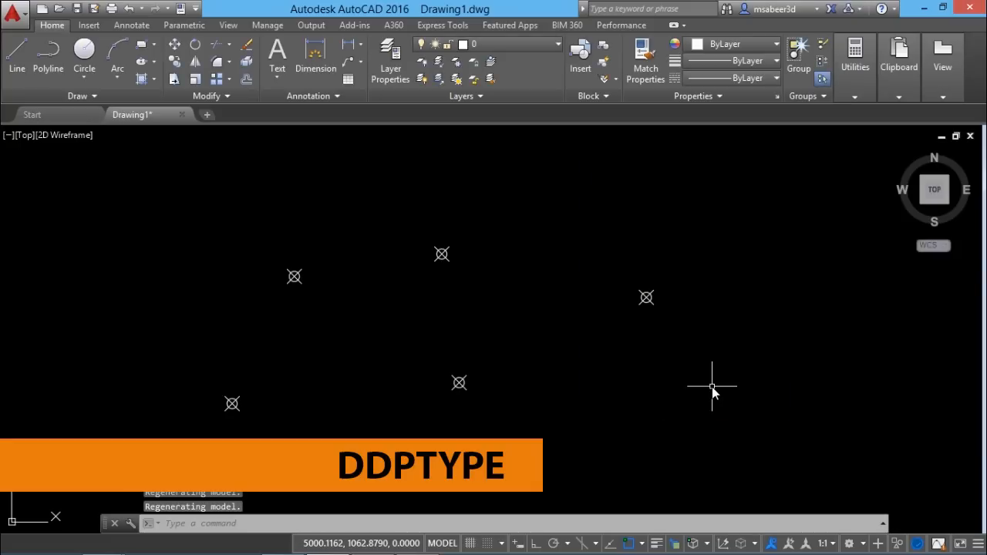
Set the point size to 10% relative to the screen
{"action": "key", "text": "Return"}
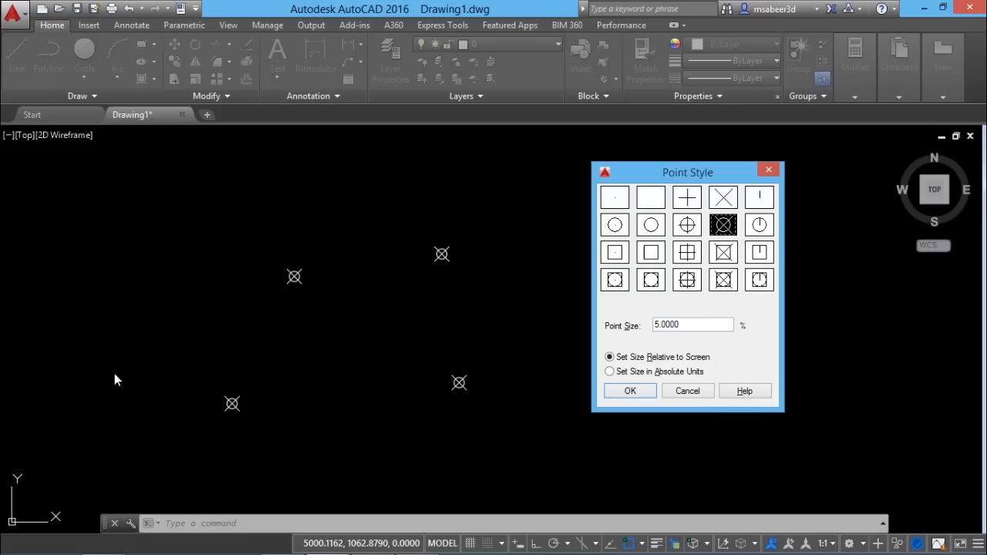
{"action": "left_click_drag", "start_coordinate": [691, 327], "coordinate": [584, 322]}
{"action": "key", "text": "Return"}
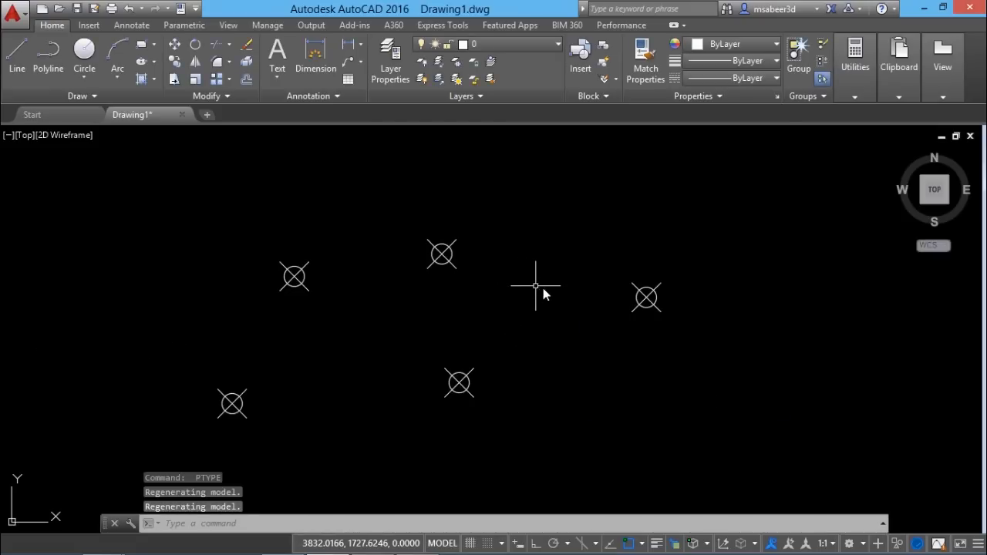
Set the point size to 5% relative to the screen
{"action": "key", "text": "Return"}
{"action": "left_click_drag", "start_coordinate": [676, 323], "coordinate": [552, 356]}
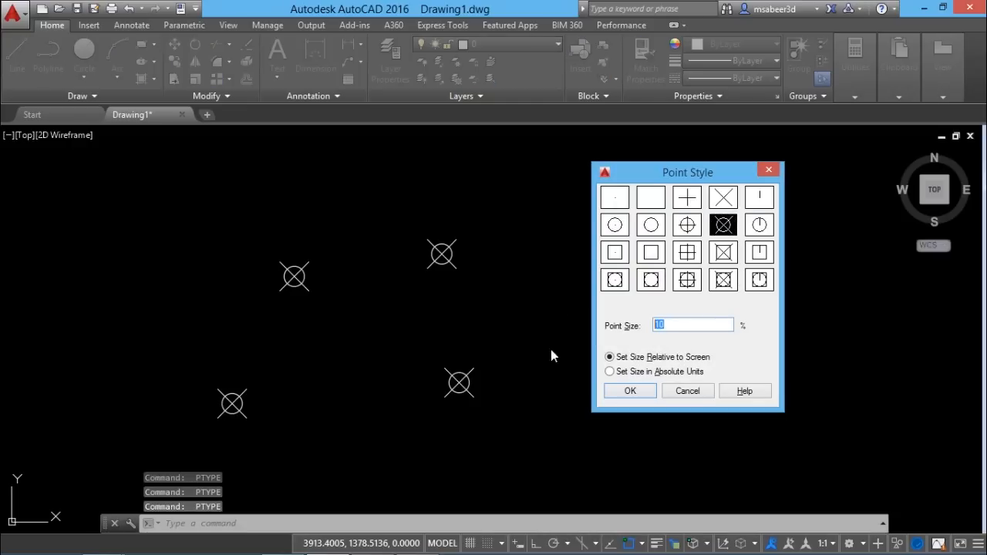
{"action": "type", "text": "5"}
{"action": "key", "text": "Return"}
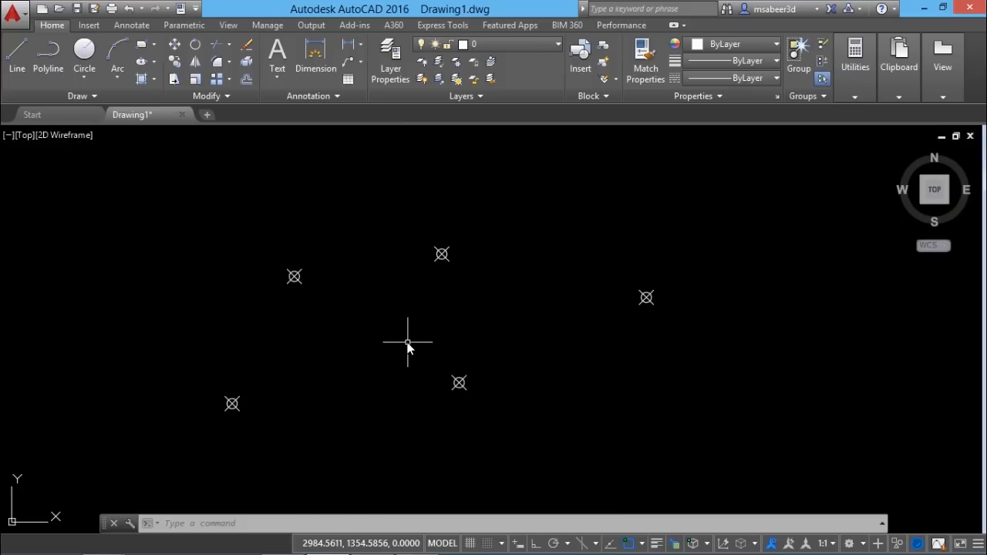
Select all five points with a window and erase them
{"action": "left_click", "coordinate": [119, 192]}
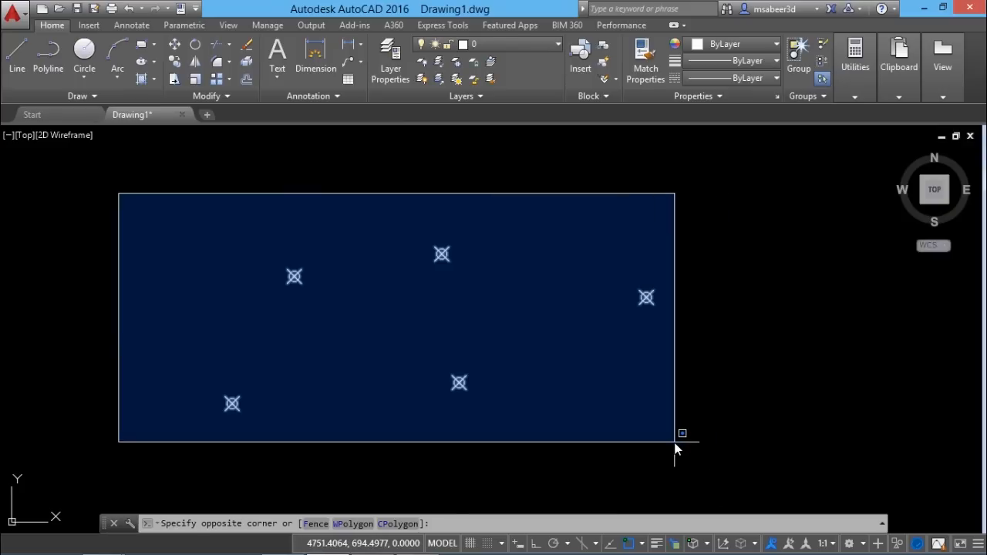
{"action": "left_click", "coordinate": [677, 440]}
{"action": "left_click", "coordinate": [247, 44]}
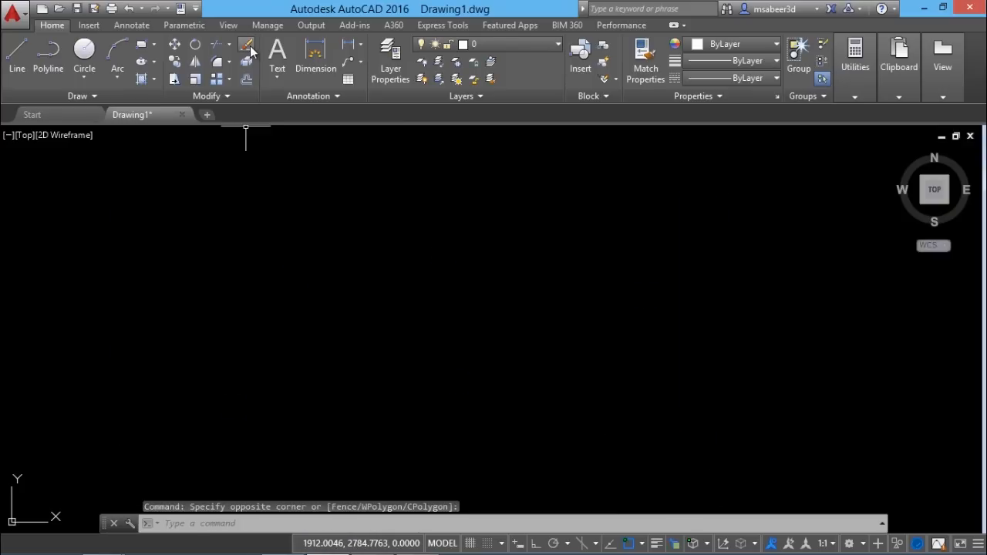
Set the model space limits to lower-left corner 0,0 and upper-right corner 120,60, and zoom to show all
{"action": "left_click", "coordinate": [189, 523]}
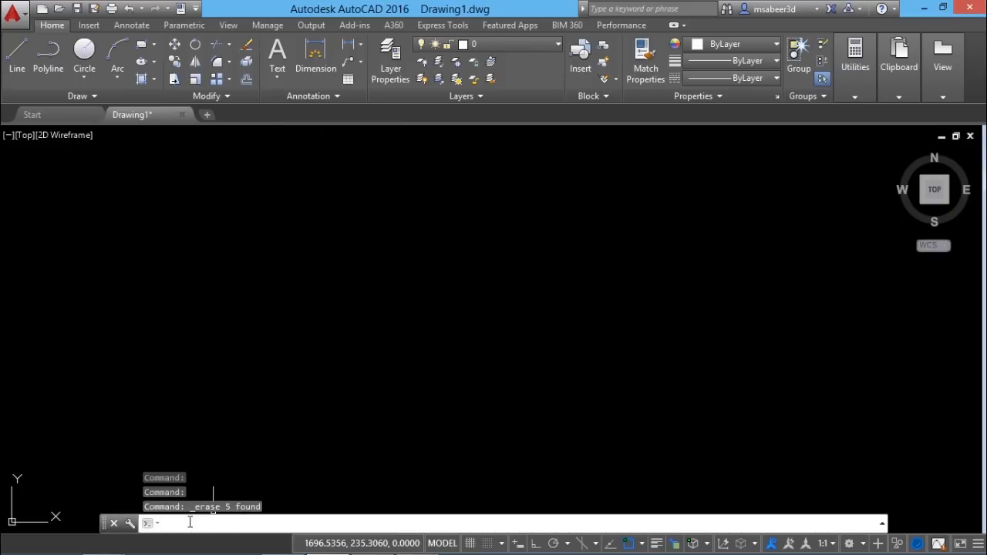
{"action": "type", "text": "LIMITS"}
{"action": "key", "text": "Return"}
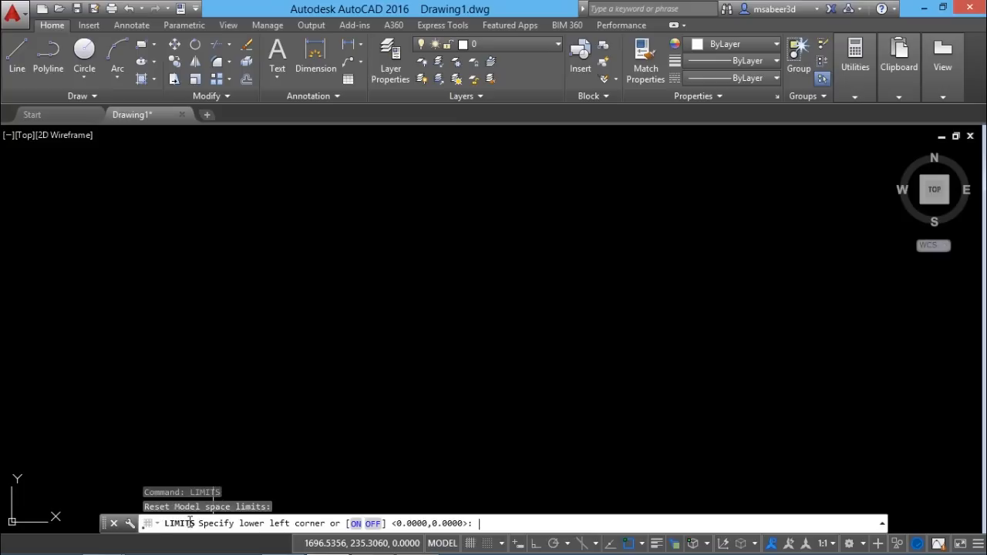
{"action": "type", "text": "0,0"}
{"action": "key", "text": "Return"}
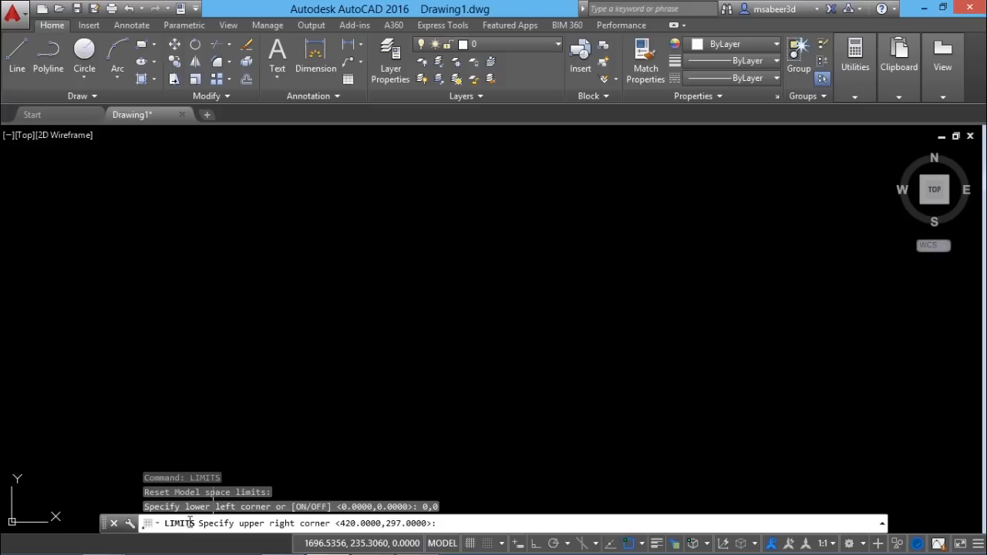
{"action": "type", "text": "120,60"}
{"action": "key", "text": "Return"}
{"action": "type", "text": "z"}
{"action": "key", "text": "Return"}
{"action": "type", "text": "a"}
{"action": "key", "text": "Return"}
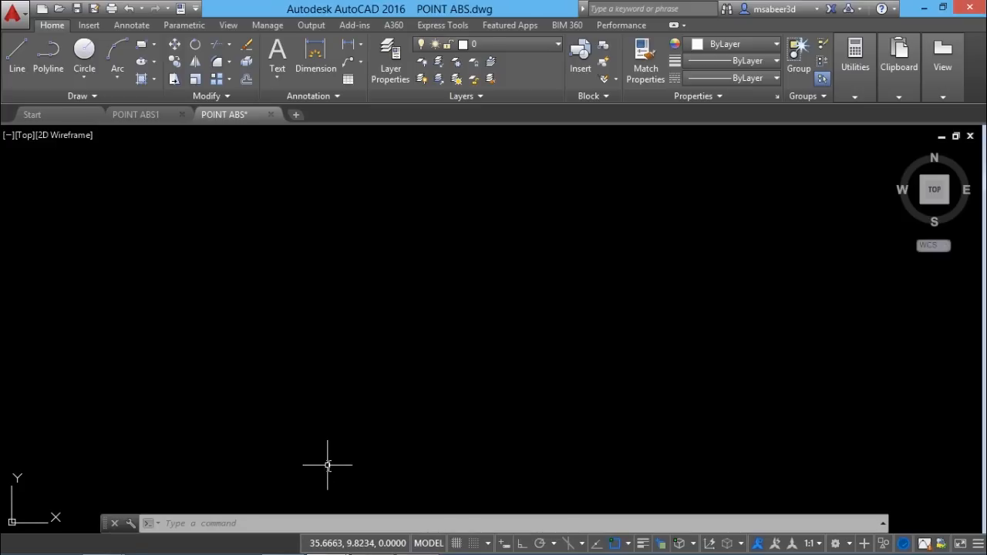
Place a point at the absolute coordinates 50,25
{"action": "middle_click_drag", "start_coordinate": [310, 466], "coordinate": [397, 403]}
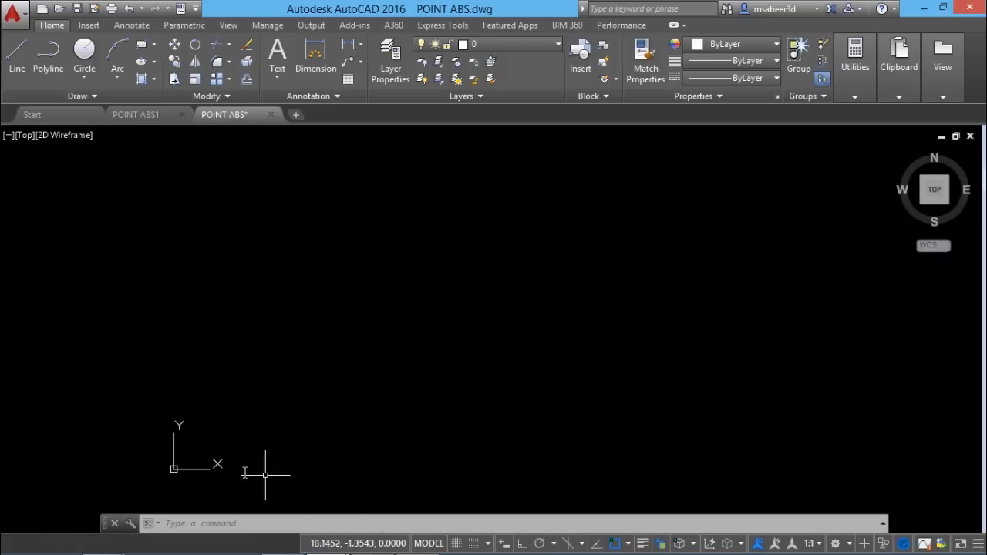
{"action": "left_click", "coordinate": [232, 522]}
{"action": "type", "text": "po"}
{"action": "key", "text": "Return"}
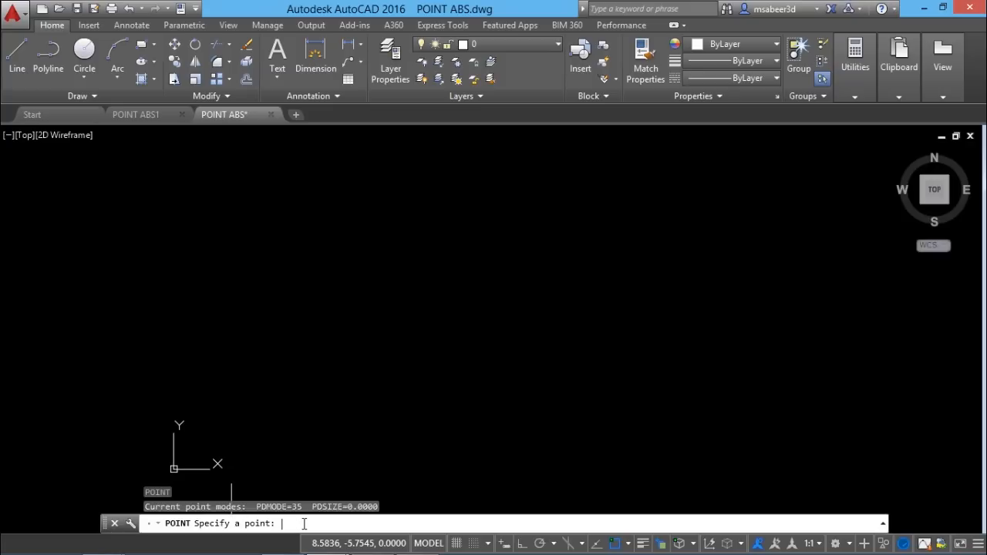
{"action": "type", "text": "50,25"}
{"action": "key", "text": "Return"}
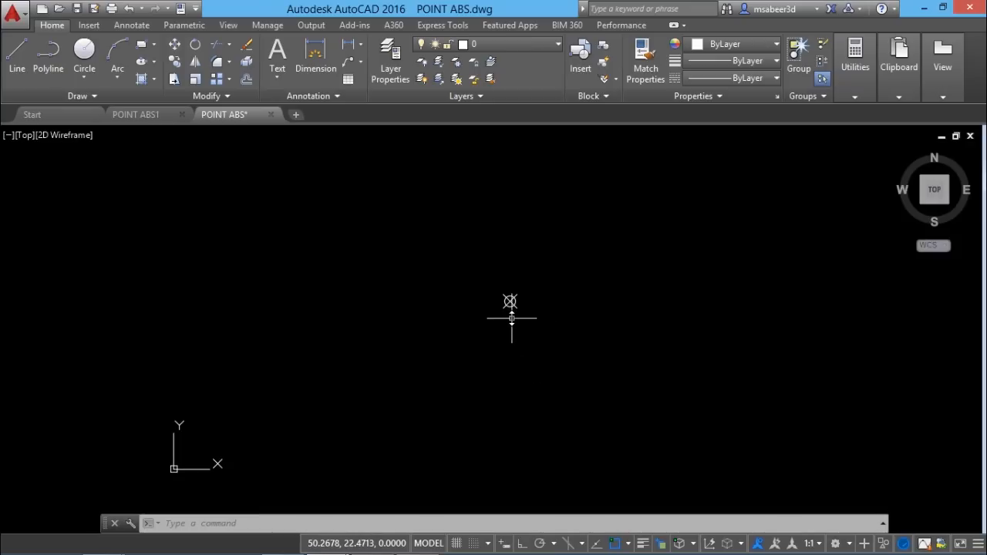
{"action": "key", "text": "ctrl+Tab"}
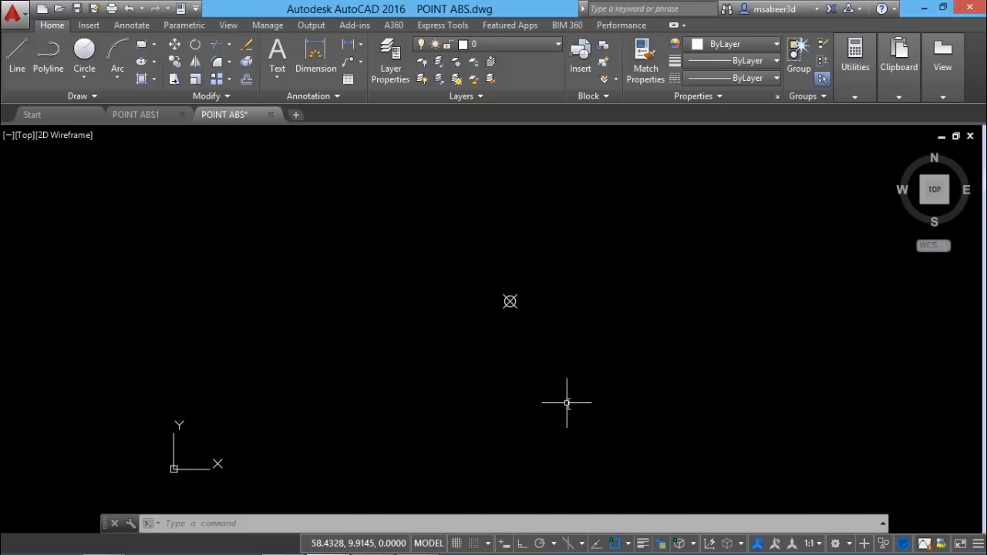
{"action": "key", "text": "Return"}
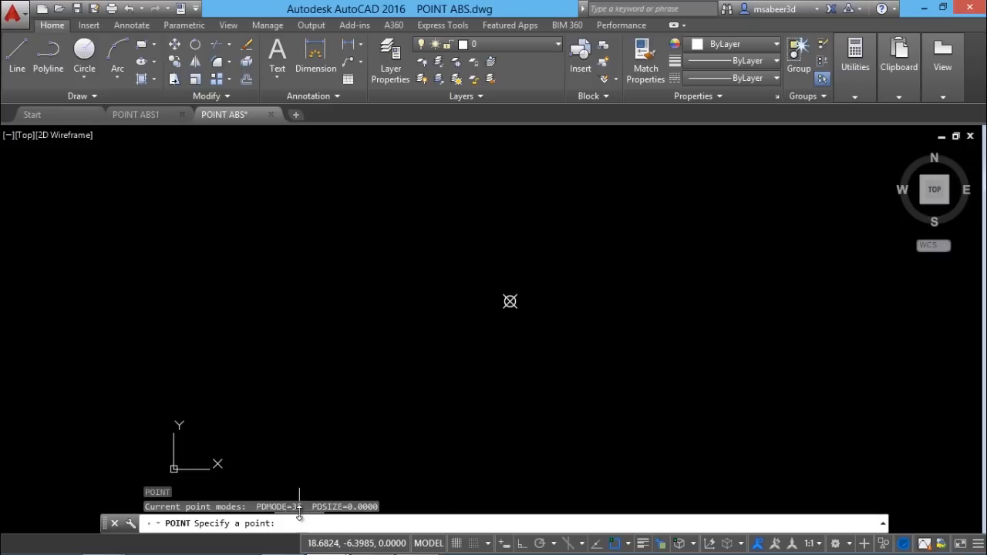
{"action": "type", "text": "@"}
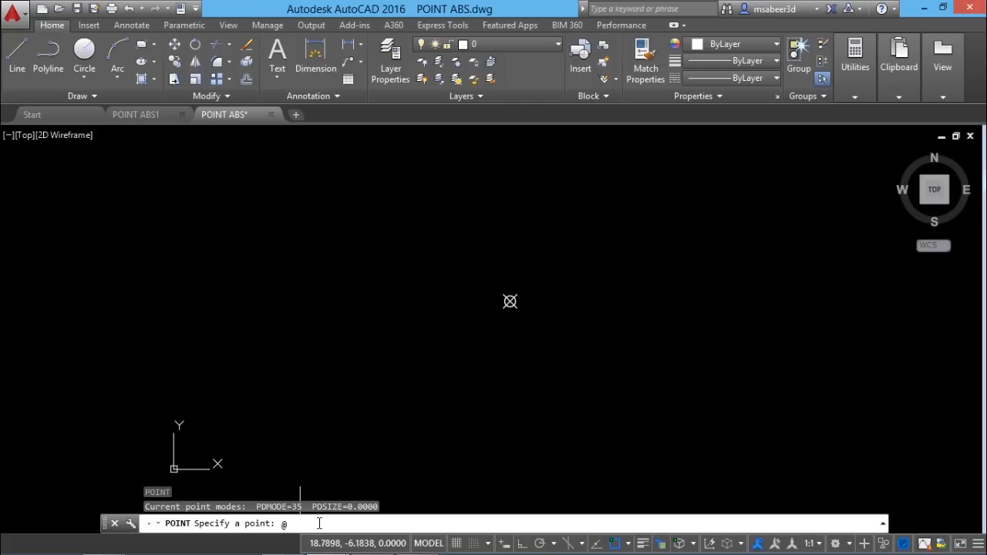
{"action": "type", "text": "30,20"}
{"action": "key", "text": "Return"}
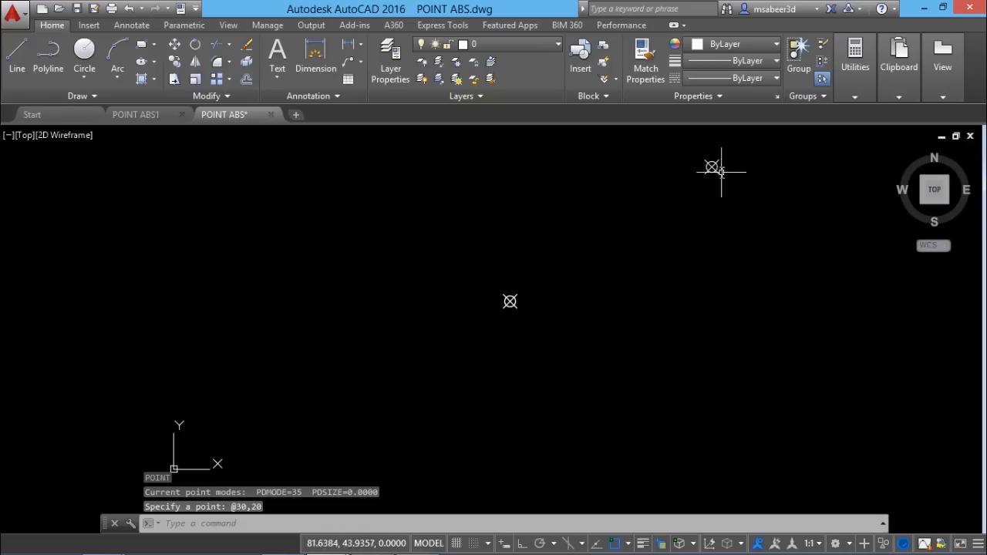
{"action": "mouse_move", "coordinate": [714, 167]}
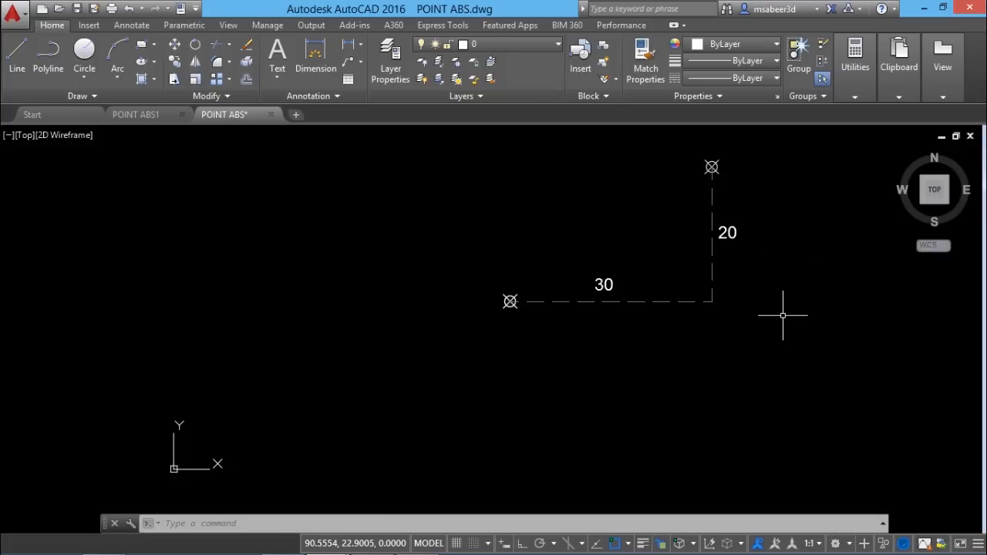
Regenerate the drawing at a wider view so the two point symbols are redrawn at the proper size
{"action": "mouse_move", "coordinate": [514, 302]}
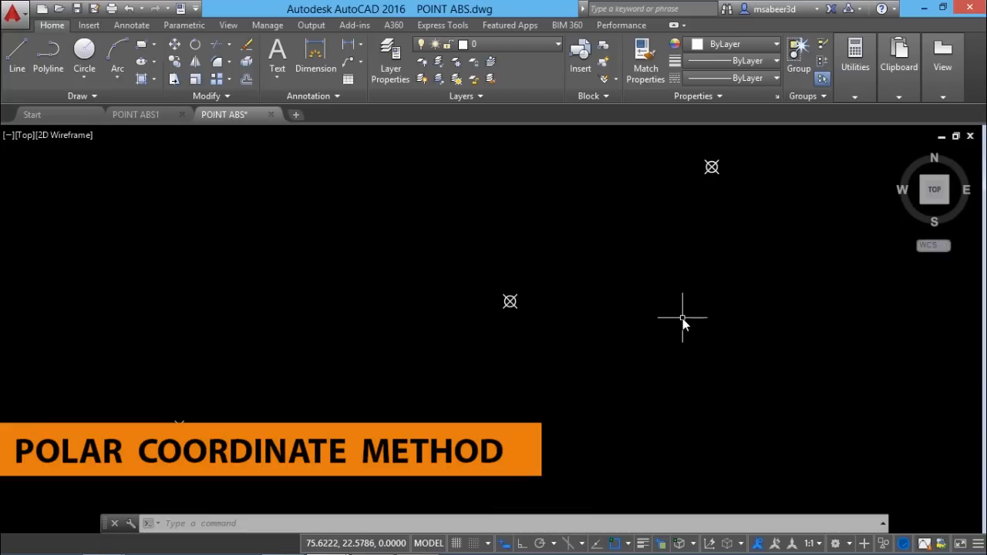
{"action": "scroll", "coordinate": [683, 318], "scroll_direction": "down", "scroll_amount": 2}
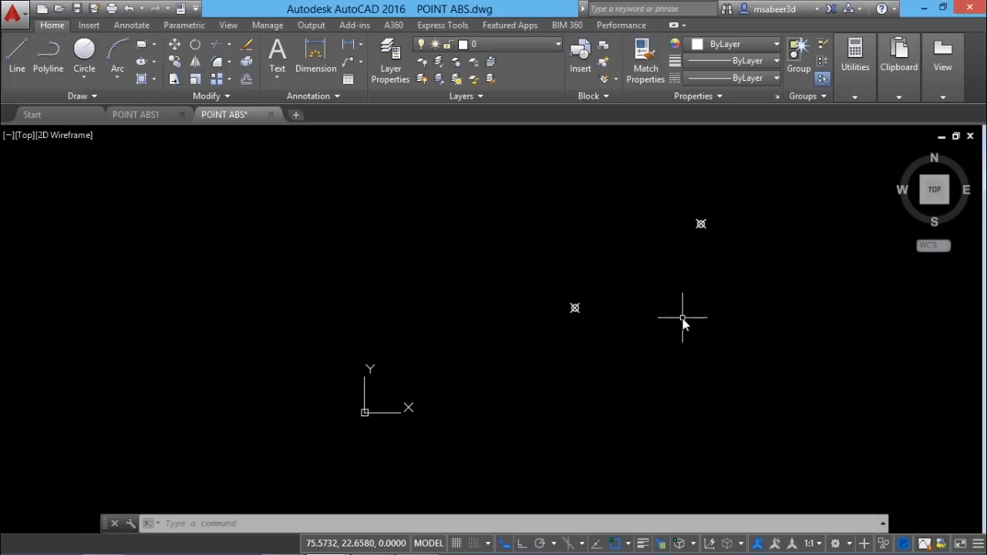
{"action": "mouse_move", "coordinate": [684, 316]}
{"action": "middle_mouse_down"}
{"action": "mouse_move", "coordinate": [578, 319]}
{"action": "mouse_move", "coordinate": [484, 350]}
{"action": "middle_mouse_up"}
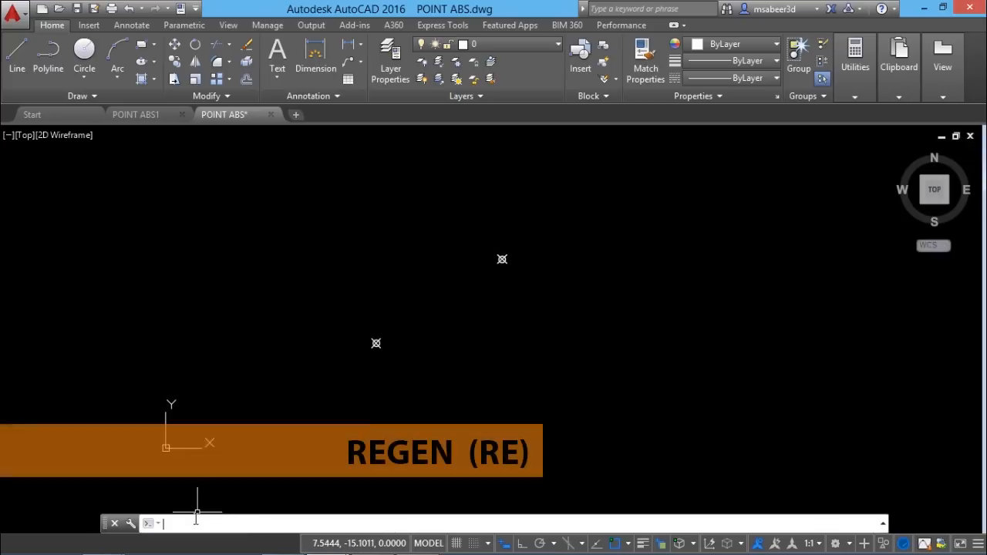
{"action": "type", "text": "re"}
{"action": "key", "text": "Return"}
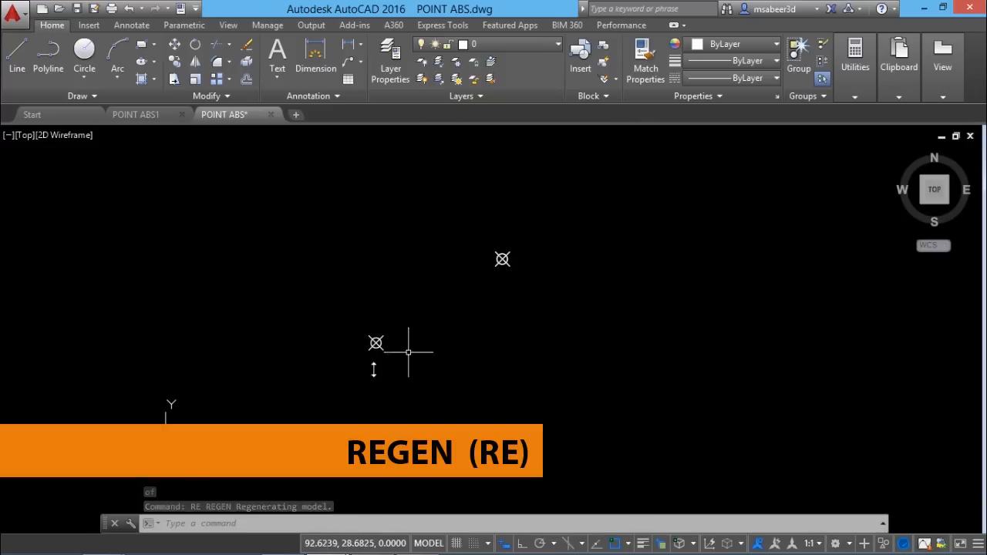
{"action": "left_click", "coordinate": [241, 524]}
{"action": "type", "text": "po"}
{"action": "key", "text": "Return"}
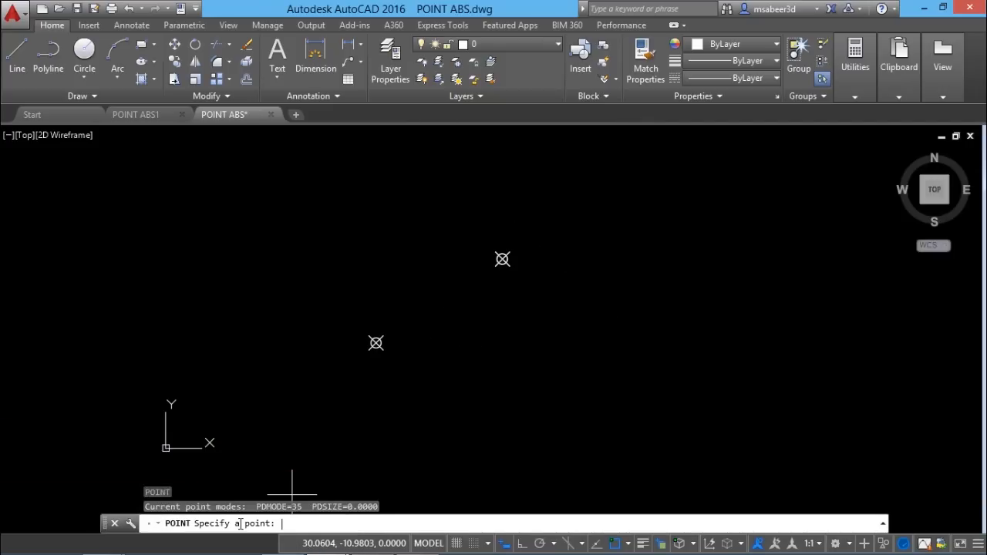
{"action": "type", "text": "@"}
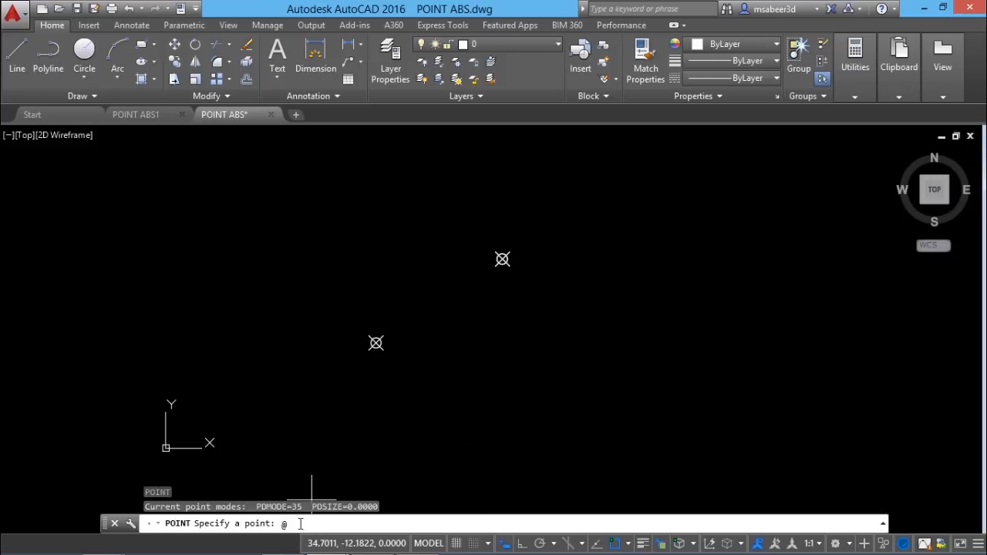
{"action": "type", "text": "45<30"}
{"action": "key", "text": "Return"}
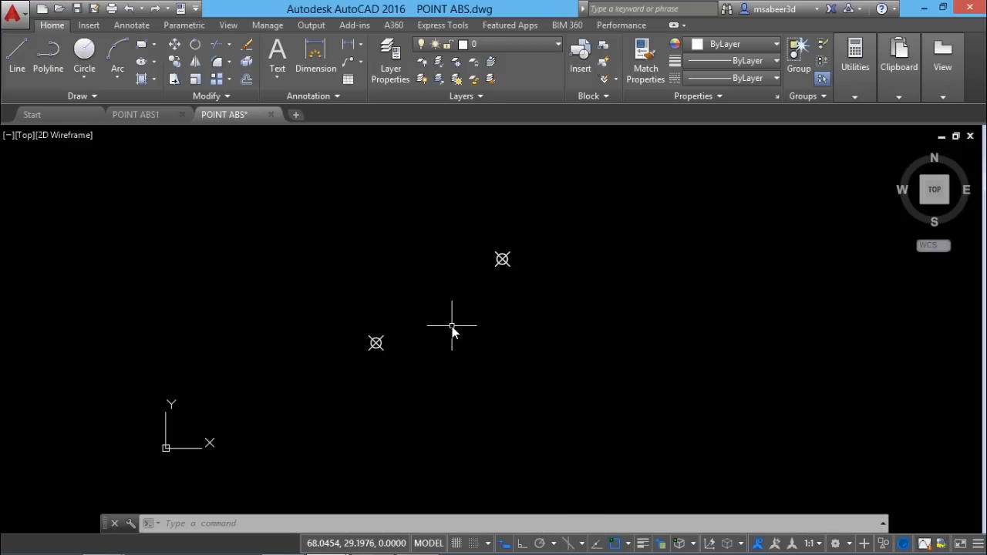
{"action": "scroll", "coordinate": [453, 326], "scroll_direction": "down", "scroll_amount": 2}
{"action": "middle_click_drag", "start_coordinate": [478, 316], "coordinate": [459, 326]}
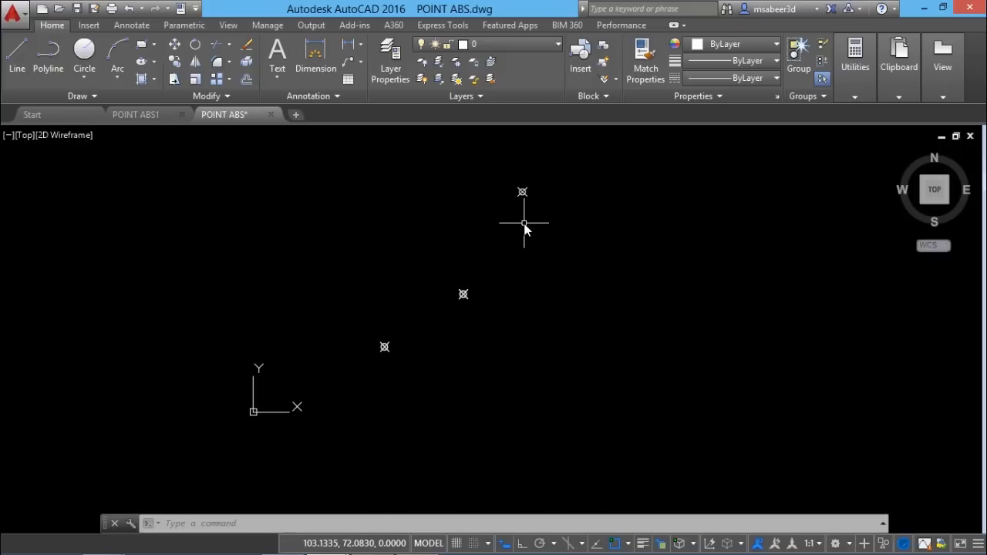
Place a fourth point using the polar coordinates 30<45 measured from the origin
{"action": "scroll", "coordinate": [524, 223], "scroll_direction": "up", "scroll_amount": 2}
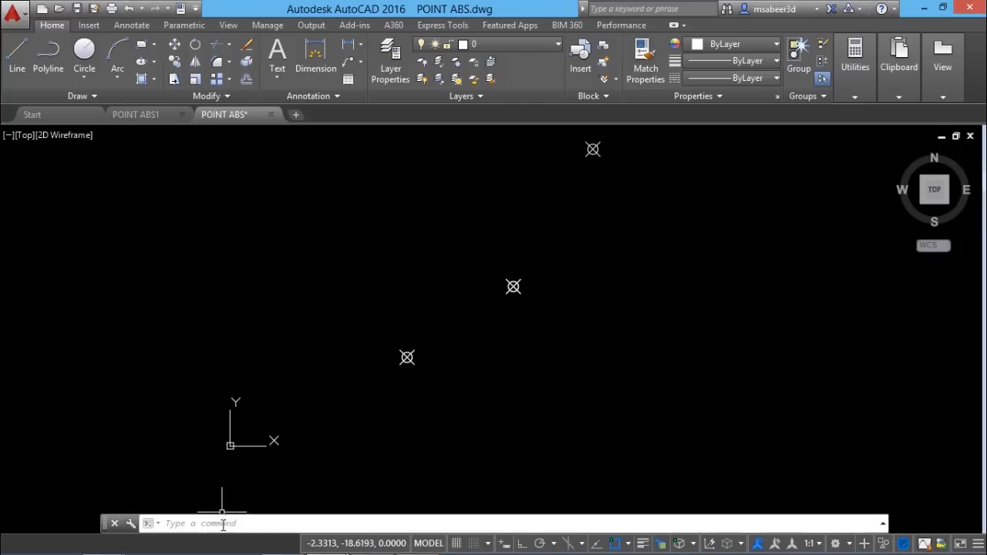
{"action": "type", "text": "point"}
{"action": "key", "text": "Return"}
{"action": "type", "text": "30<45"}
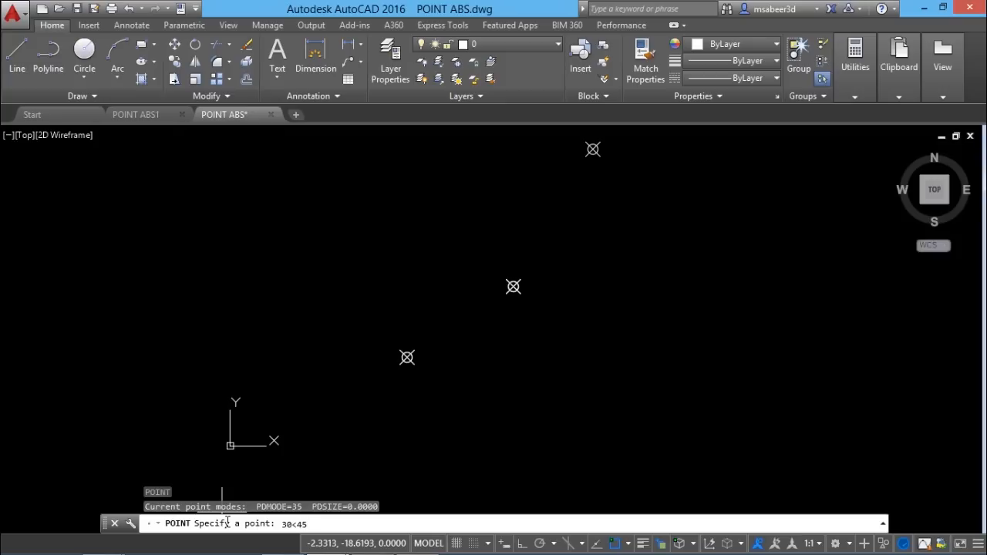
{"action": "key", "text": "Return"}
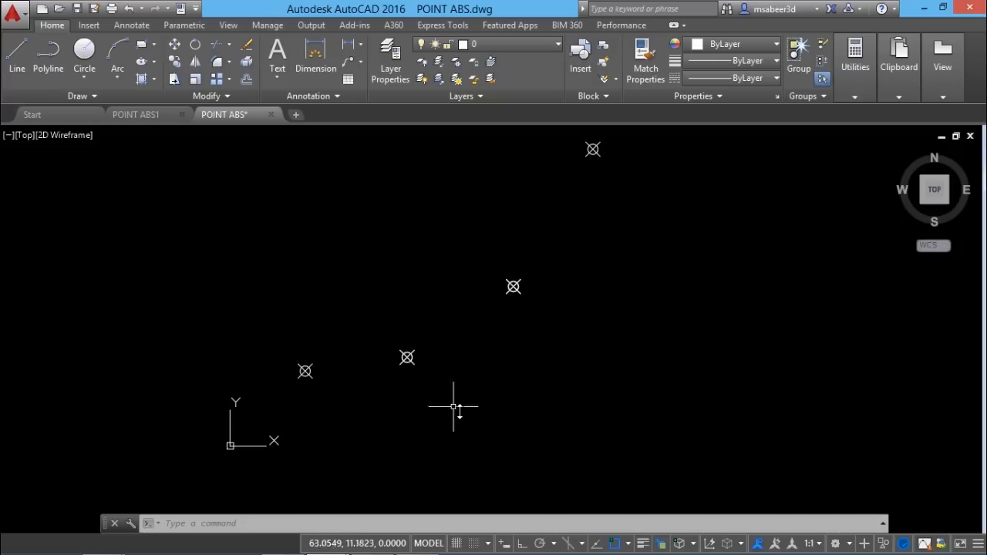
Start the Line command and enable the Node object snap so the points can be picked exactly
{"action": "left_click", "coordinate": [17, 54]}
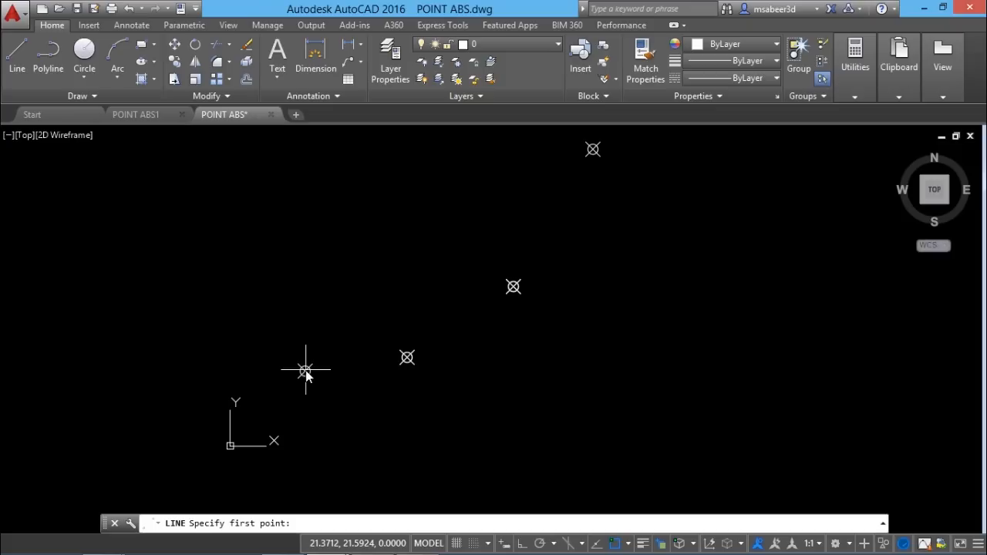
{"action": "left_click", "coordinate": [628, 544]}
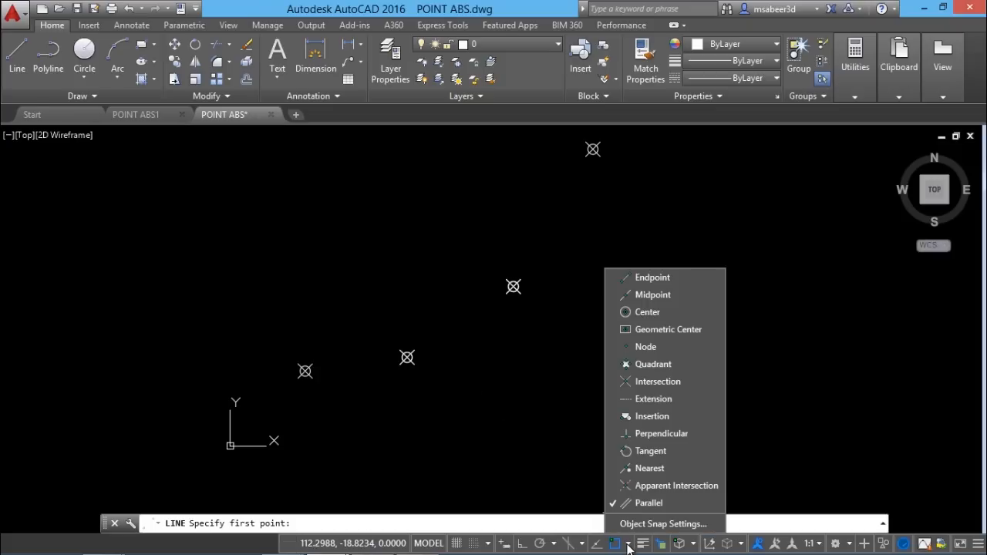
{"action": "left_click", "coordinate": [647, 347]}
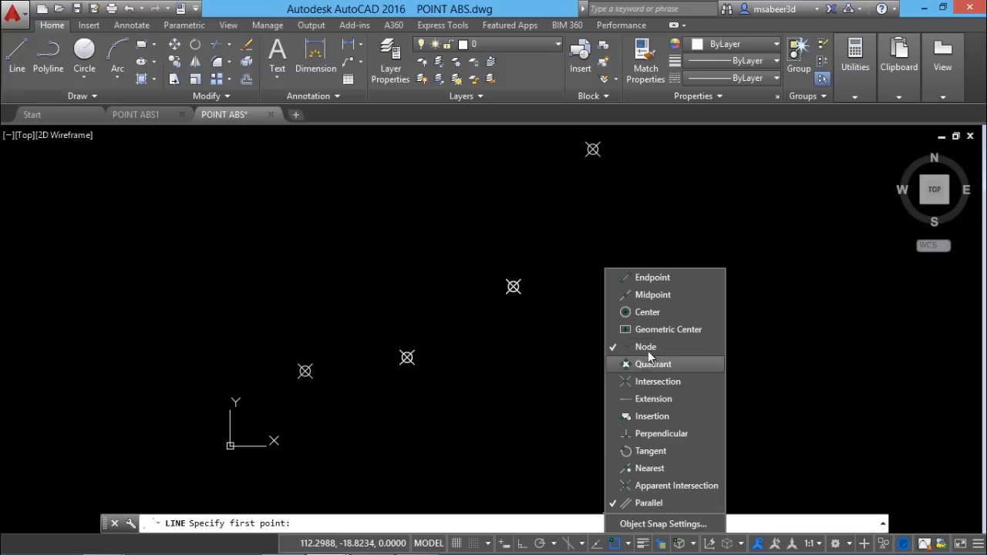
{"action": "left_click", "coordinate": [346, 443]}
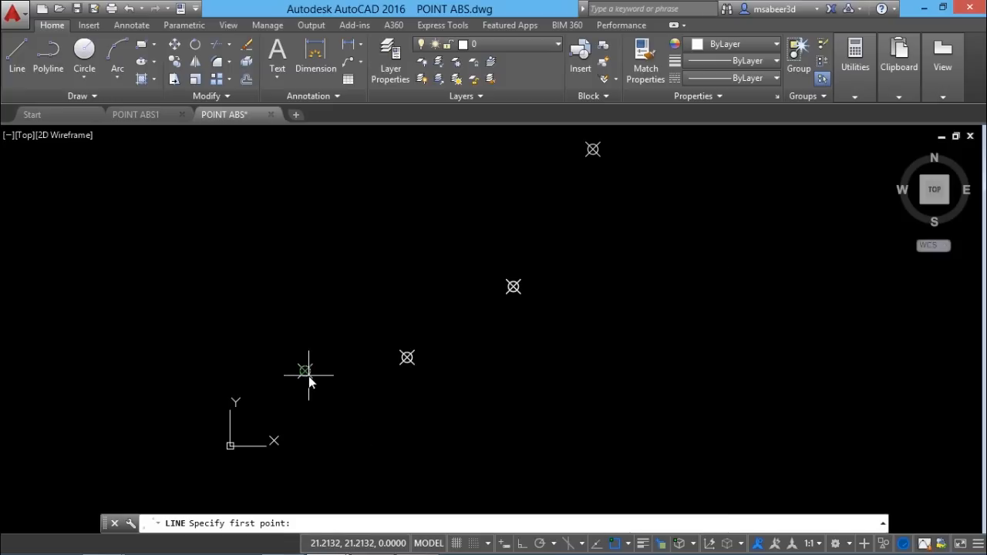
Draw connected line segments through all four points, from the one nearest the origin to the farthest one
{"action": "left_click", "coordinate": [306, 372]}
{"action": "left_click", "coordinate": [408, 361]}
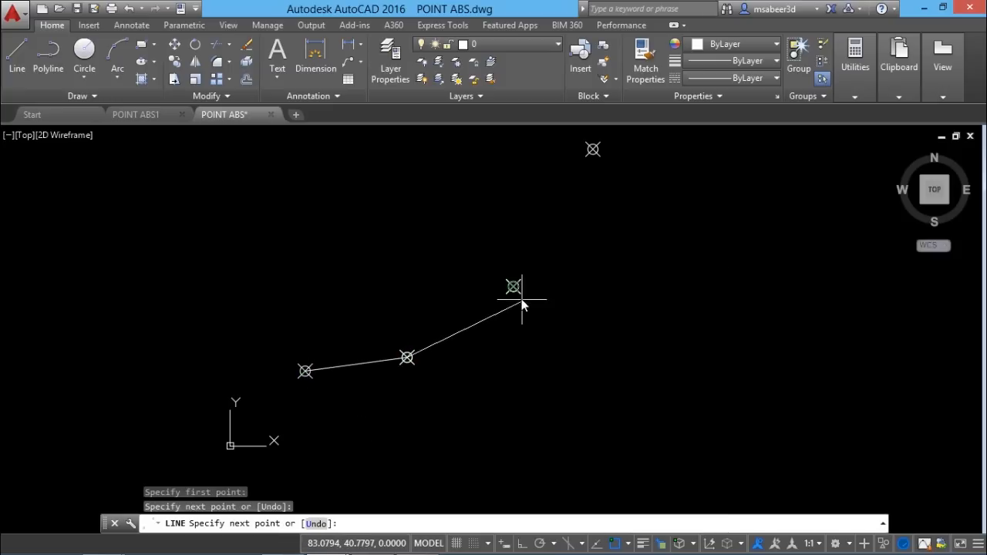
{"action": "left_click", "coordinate": [515, 287]}
{"action": "left_click", "coordinate": [592, 151]}
{"action": "key", "text": "Return"}
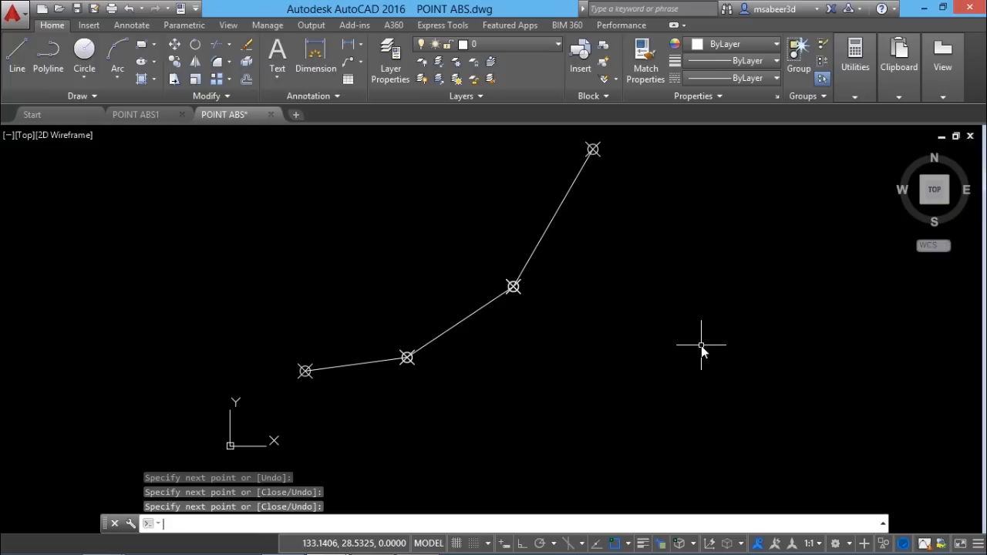